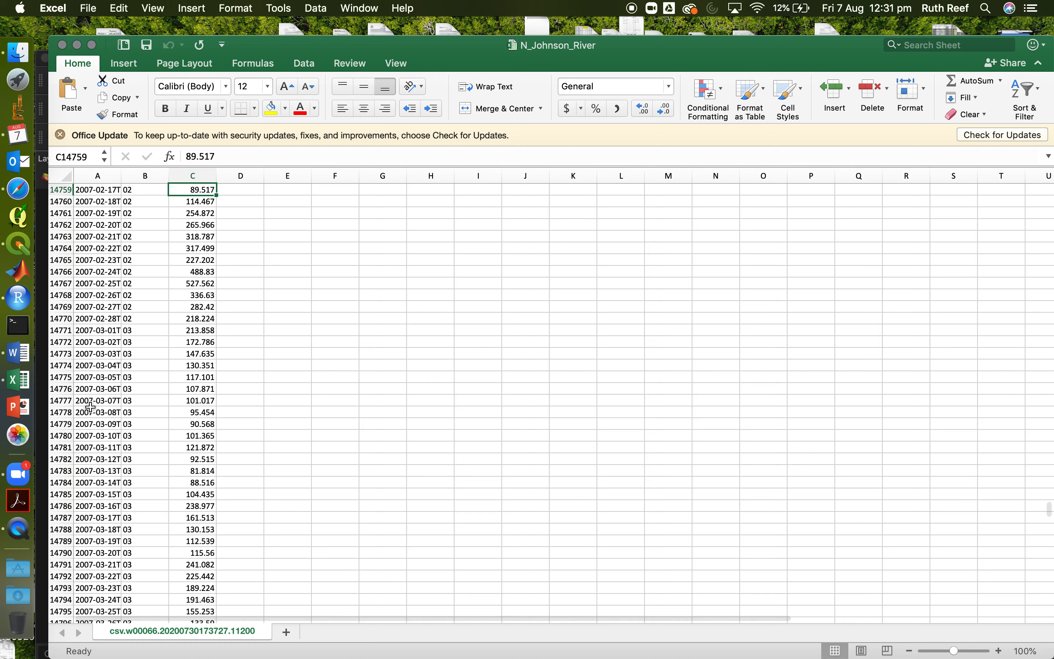
Go to the top of the sheet and read through the station metadata from the station name down to the #Timestamp heading
left_click(90, 407)
key("ctrl+Home")
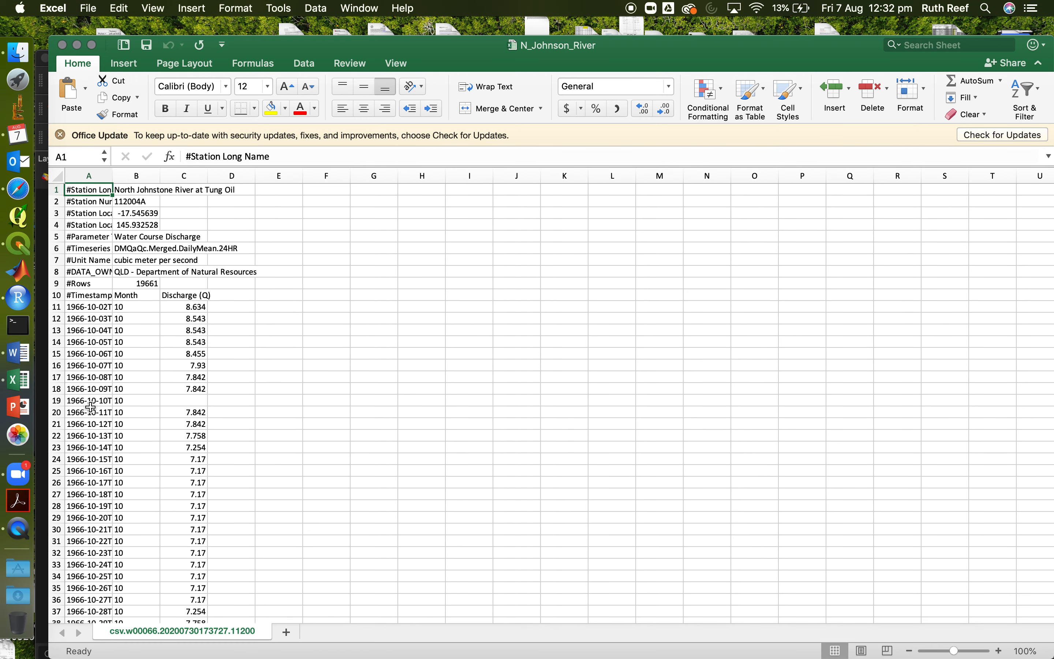
key("Down")
key("Down")
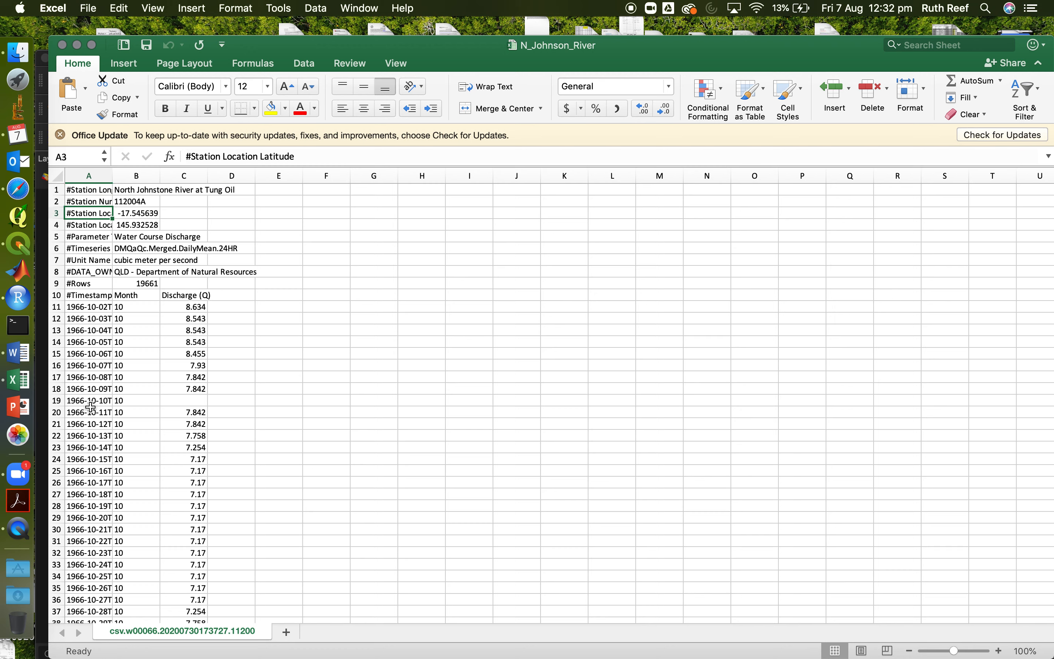
key("Right")
key("Down")
key("Left")
key("Down")
key("Down")
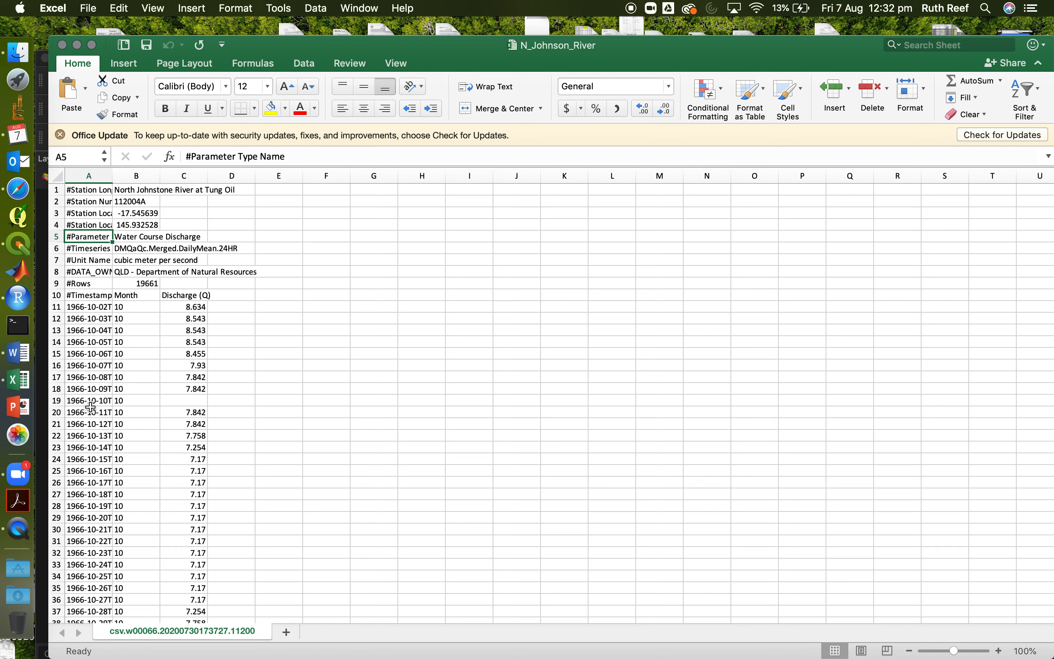
key("Up")
key("Down")
key("Down")
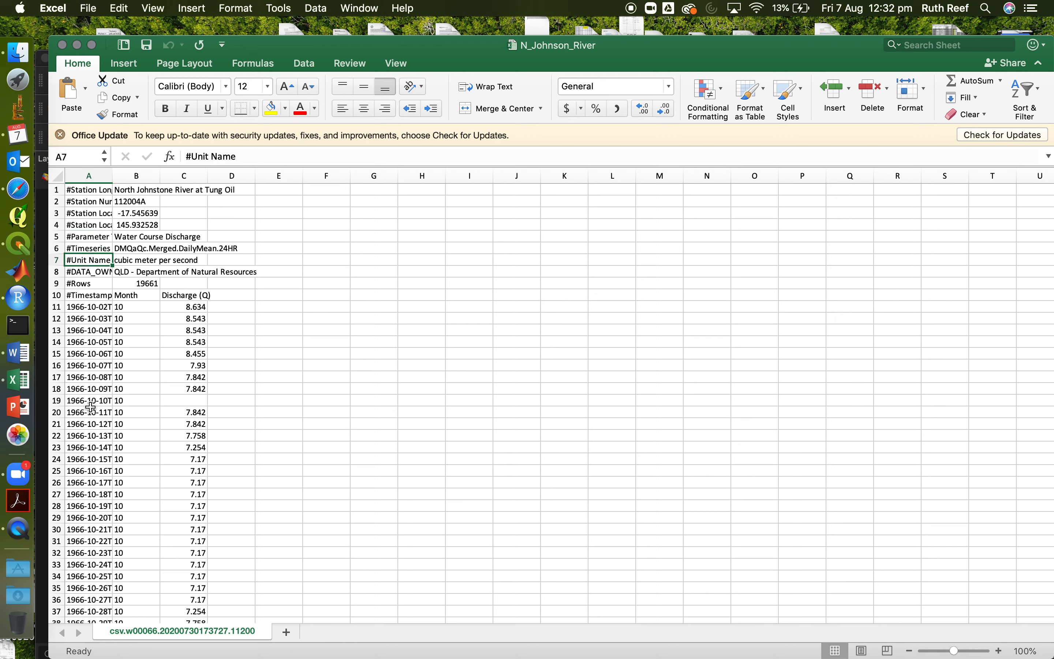
key("Down")
key("Down")
key("Down")
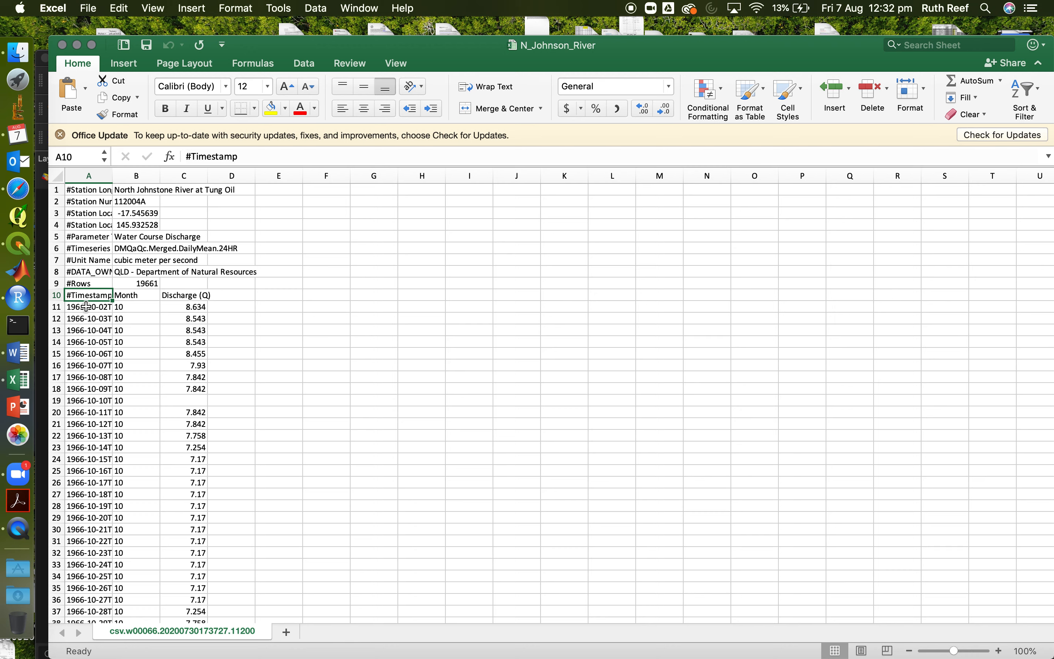
Insert a chart of the #Timestamp, Month and Discharge (Q) columns, from the header row through the last record
key("shift+Right")
key("shift+Right")
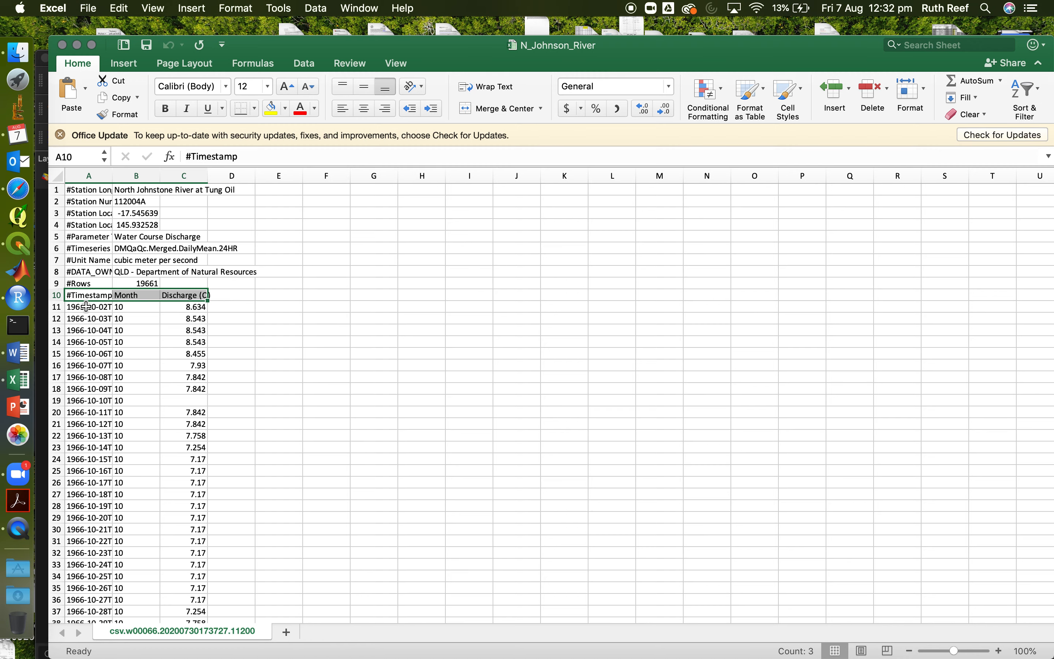
key("super+shift+Down")
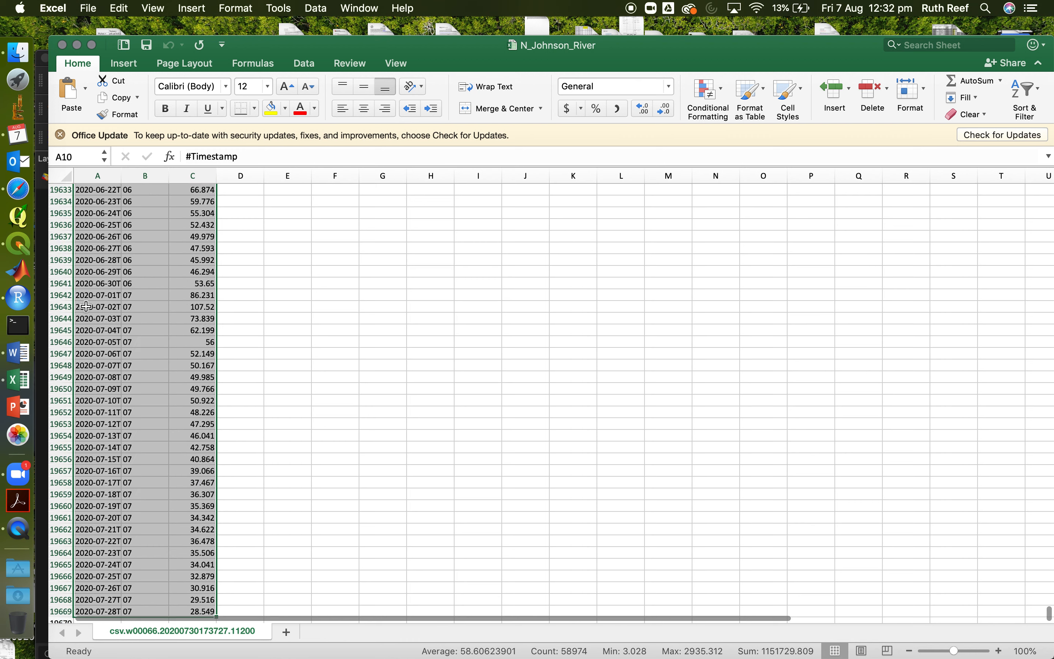
left_click(134, 69)
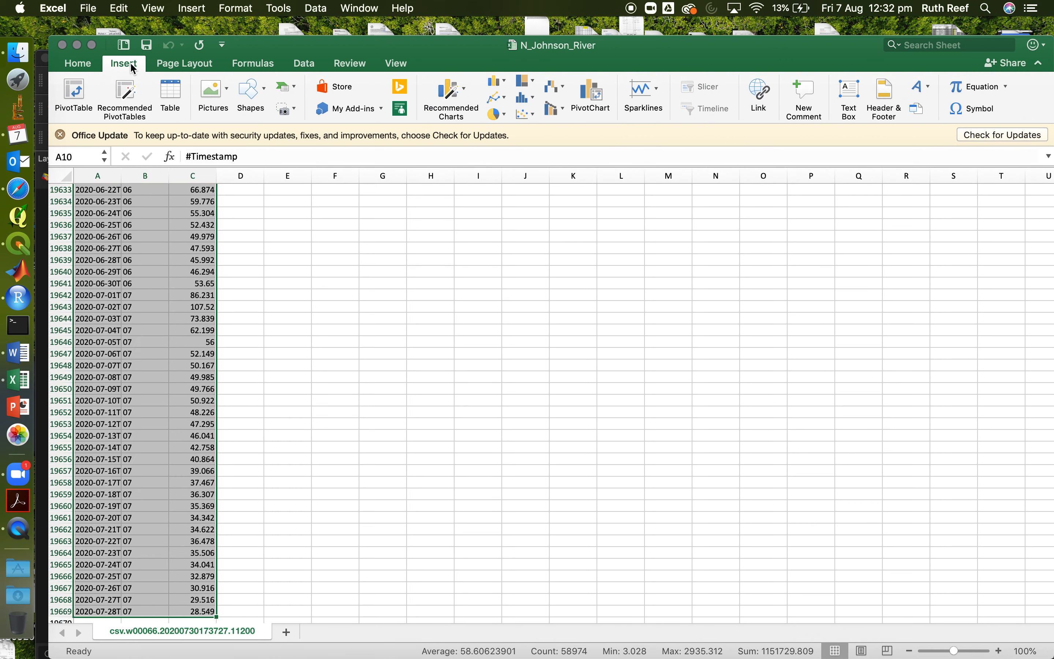
left_click(525, 115)
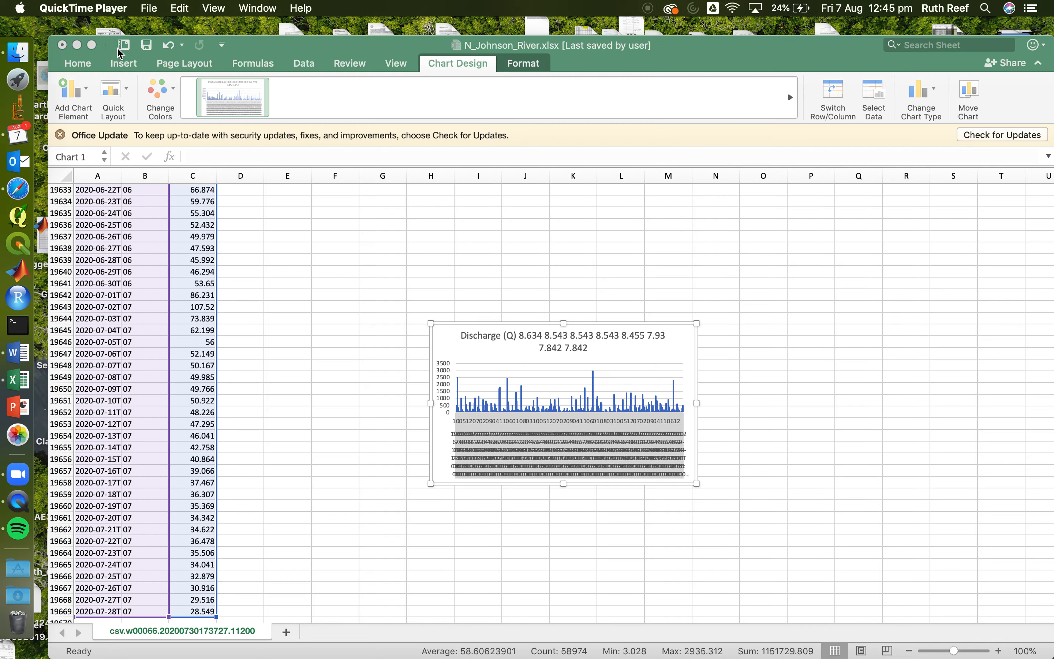
Show the workbook full screen, widen the discharge chart to about 10.48 inches and delete it
left_click(96, 52)
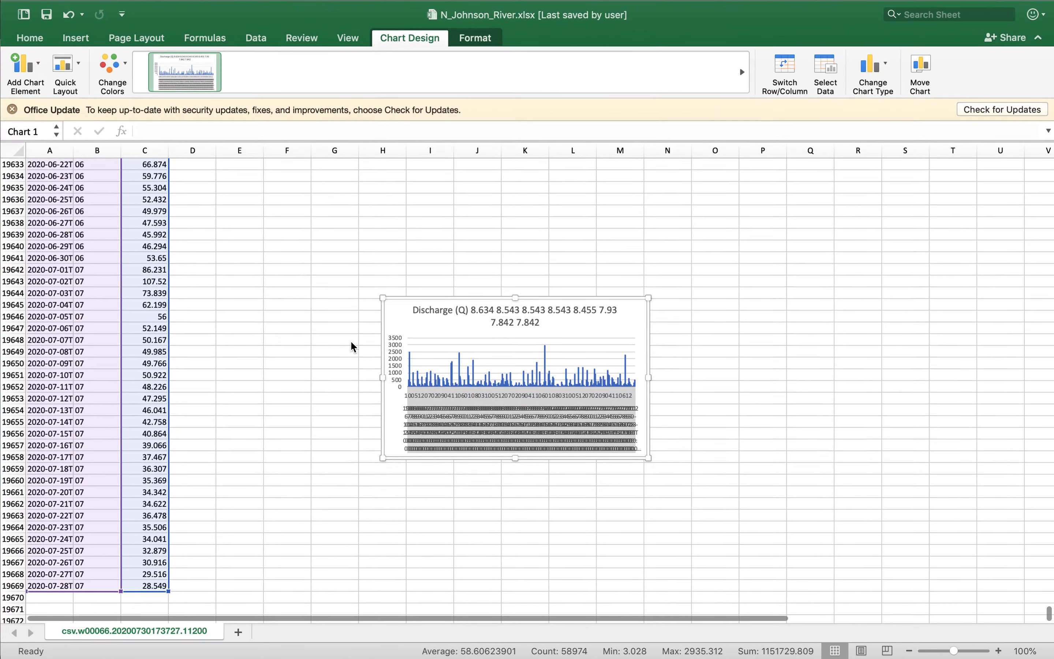
left_click_drag(646, 375, 526, 442)
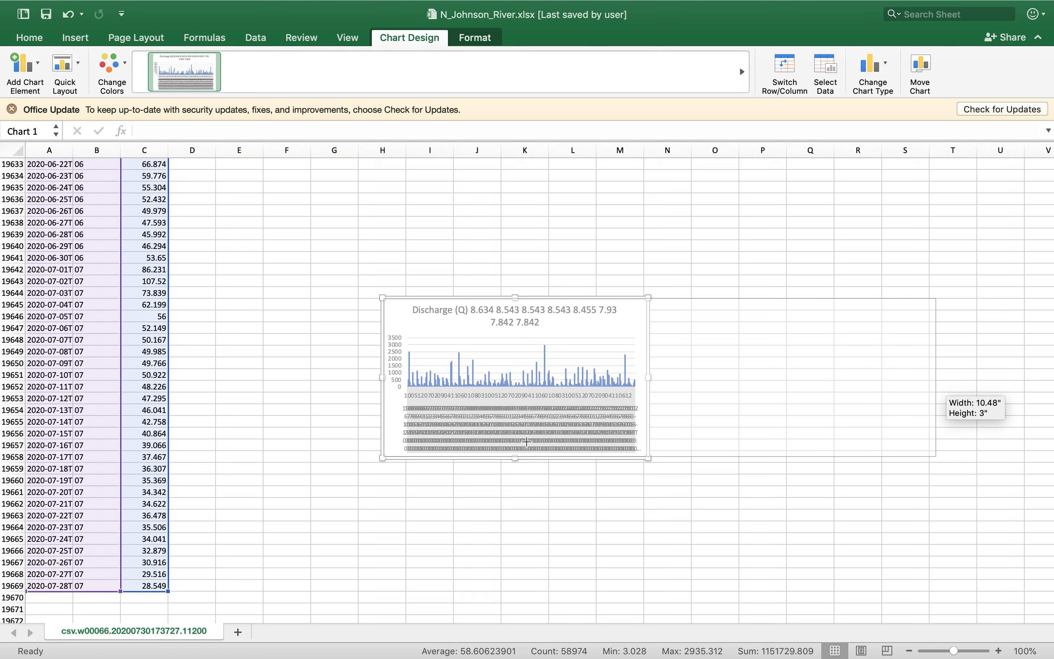
left_click_drag(526, 442, 420, 429)
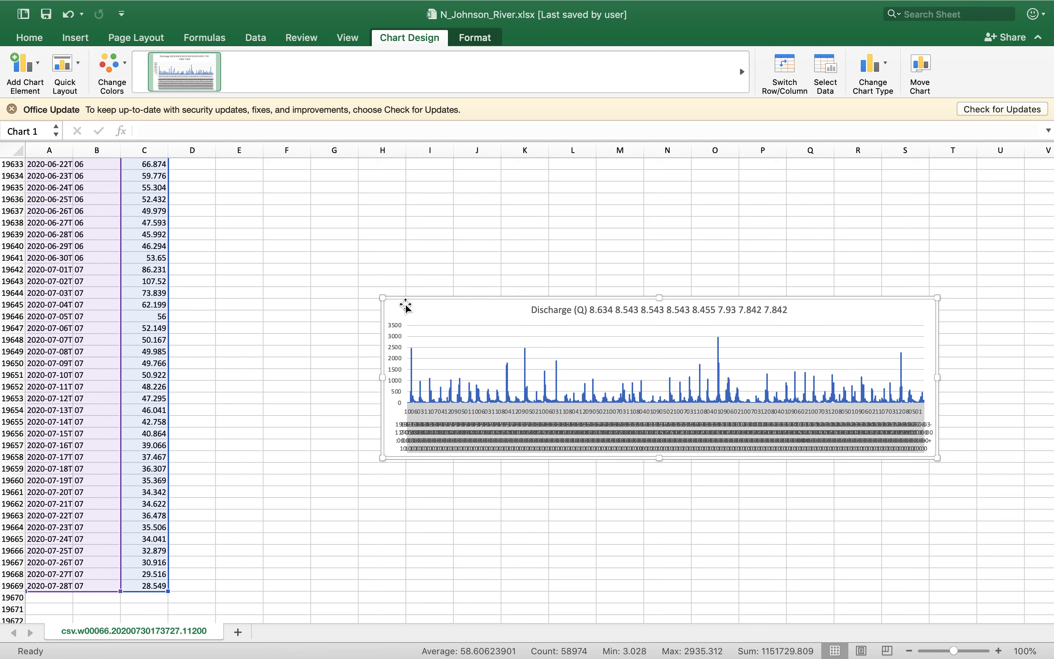
key("Delete")
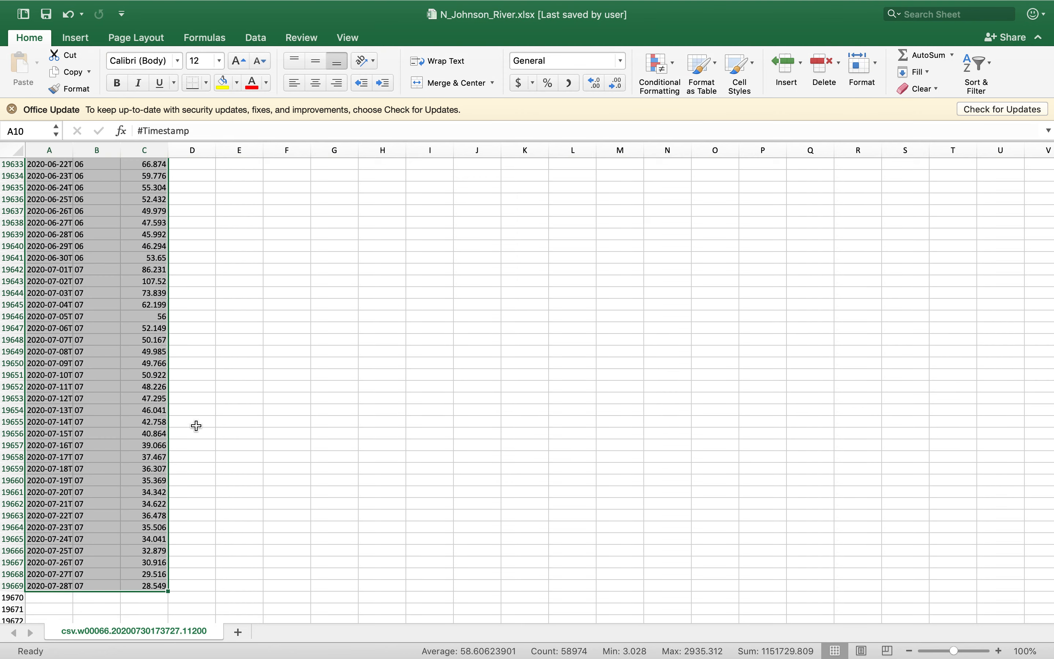
Return to the start of the sheet and examine the first daily timestamp entries below the header row
left_click(62, 445)
key("super+Up")
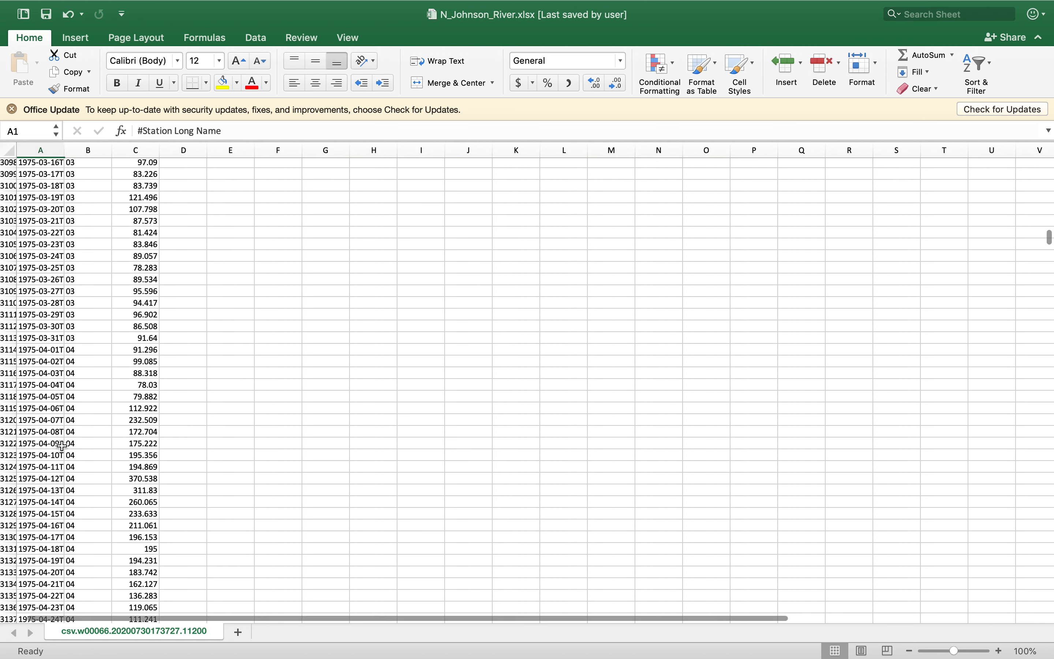
key("Down")
key("Down")
key("Down")
key("Down")
key("Down")
key("Down")
key("Down")
key("Down")
key("Down")
key("Down")
key("Down")
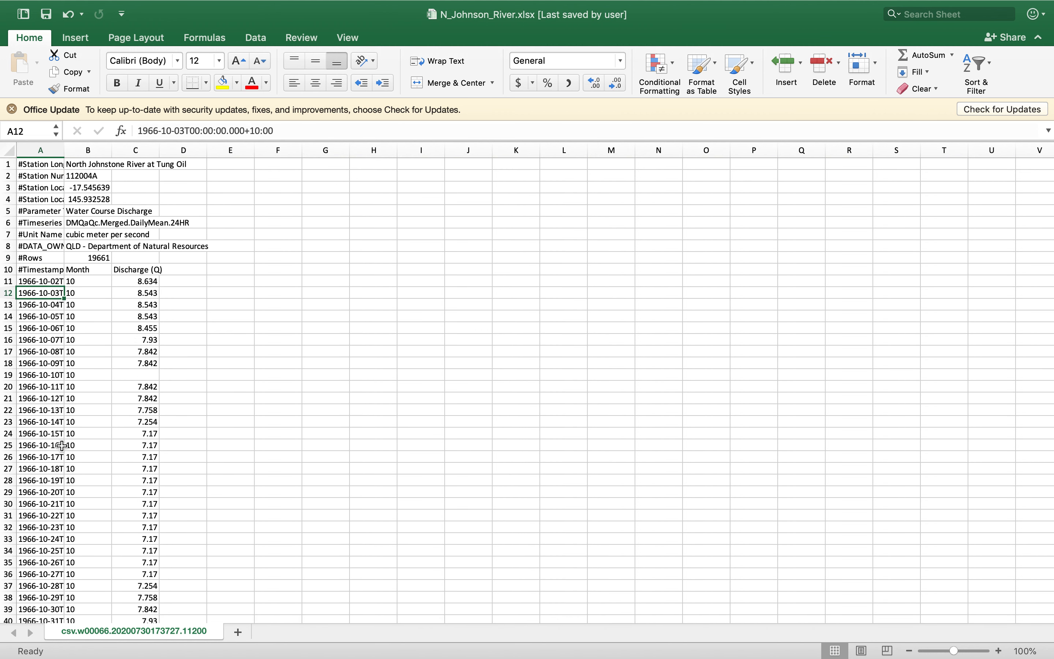
key("Up")
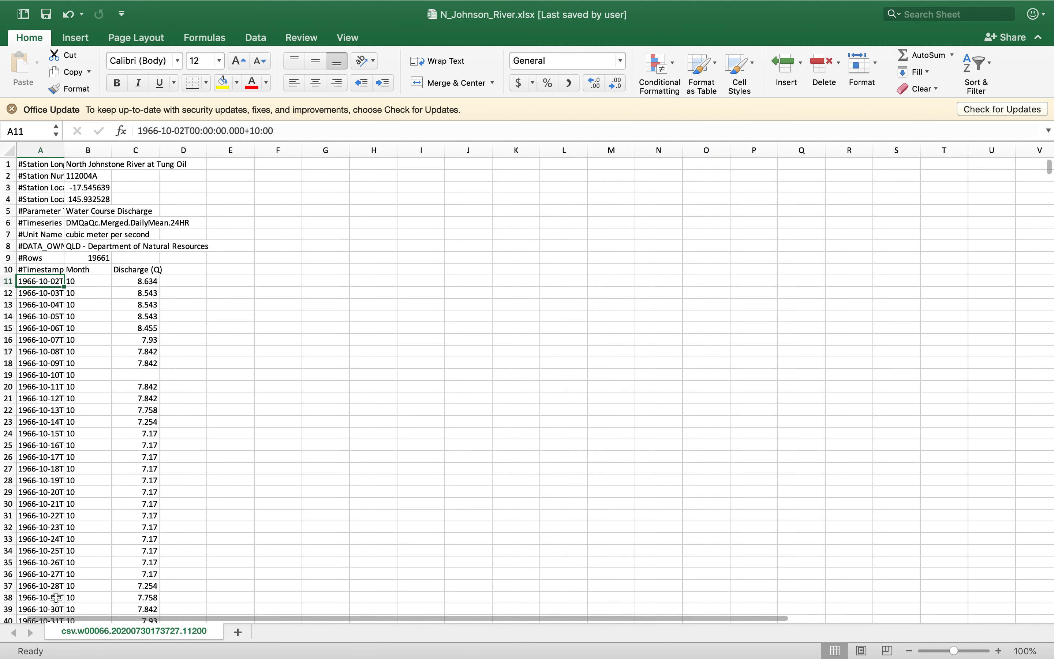
left_click(115, 515)
left_click(70, 467)
left_click(59, 446)
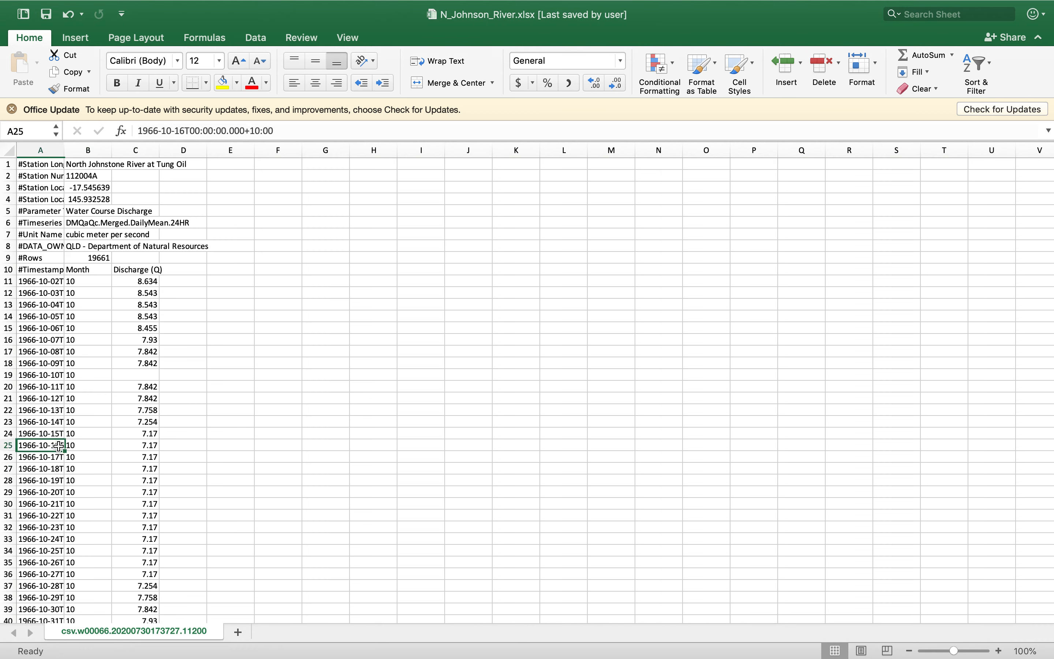
Insert an empty row above the #Timestamp, Month and Discharge (Q) header row to separate it from the metadata
left_click(85, 40)
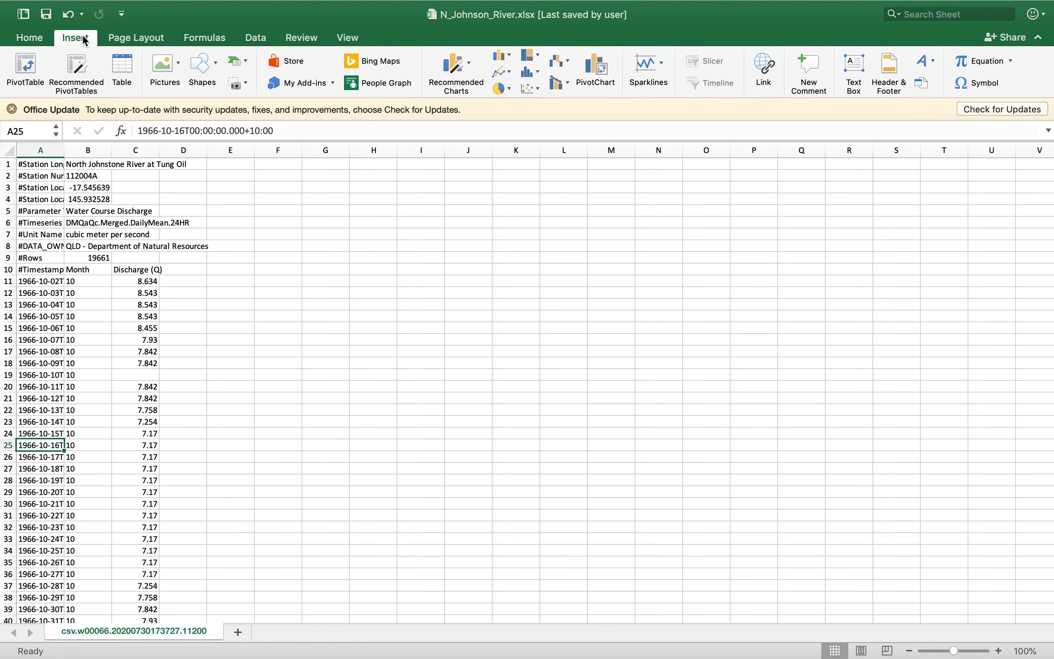
left_click(81, 39)
left_click(11, 217)
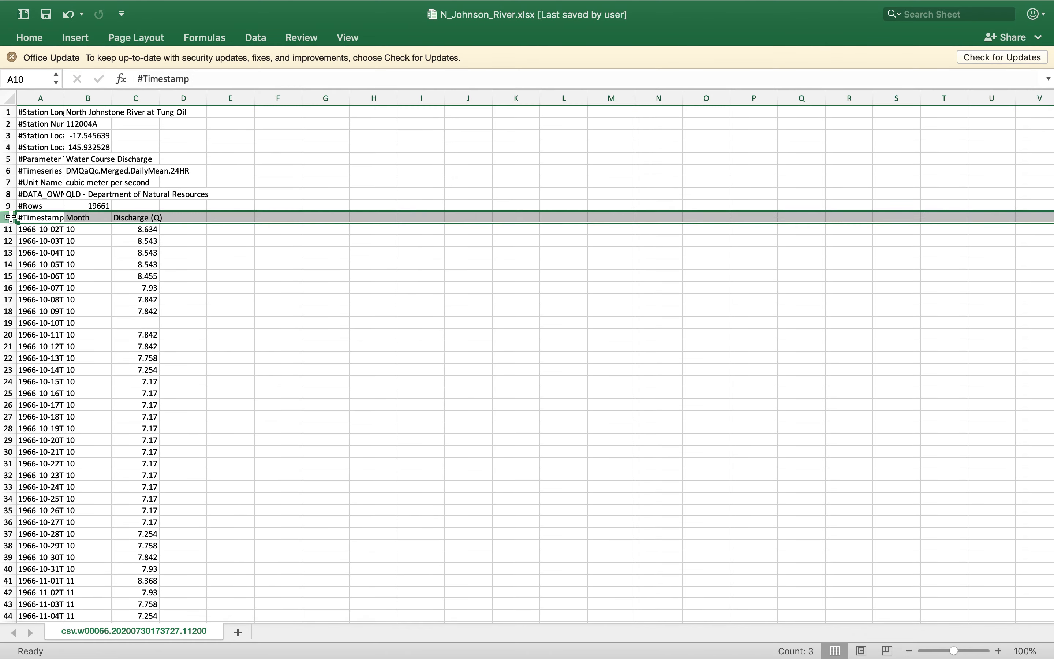
right_click(11, 217)
left_click(53, 291)
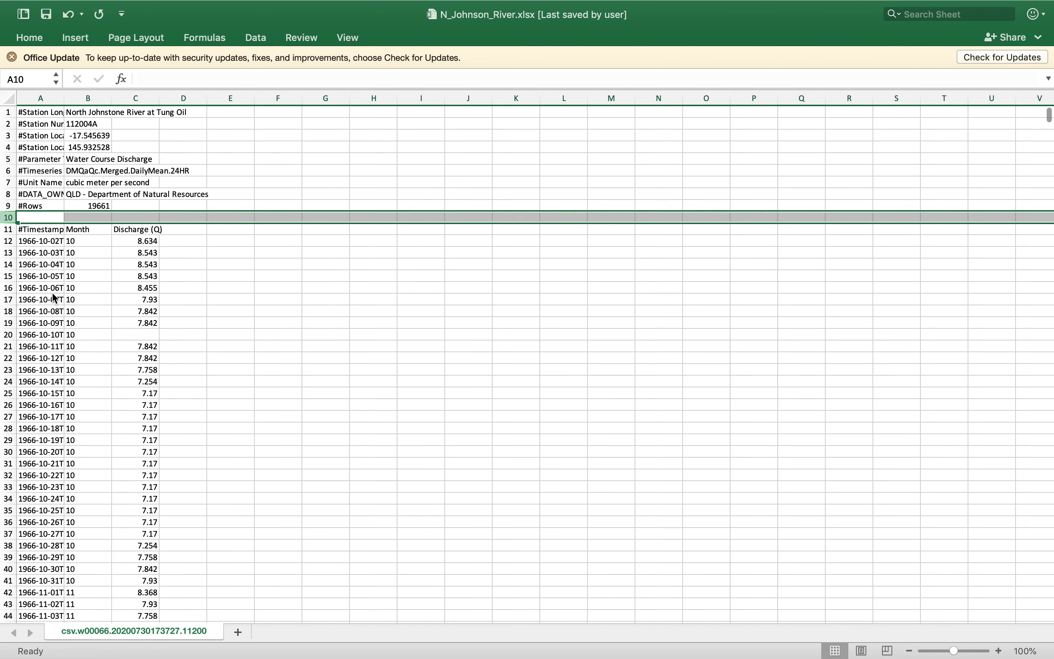
Create a PivotTable on a new worksheet from the discharge data range starting at A11
left_click(47, 265)
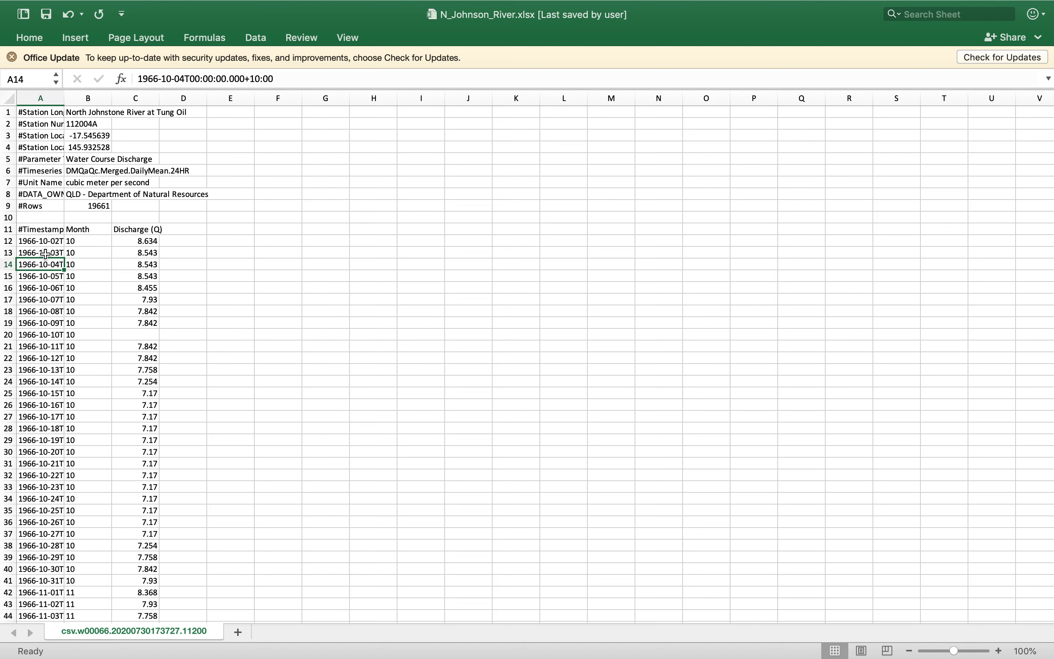
left_click(40, 300)
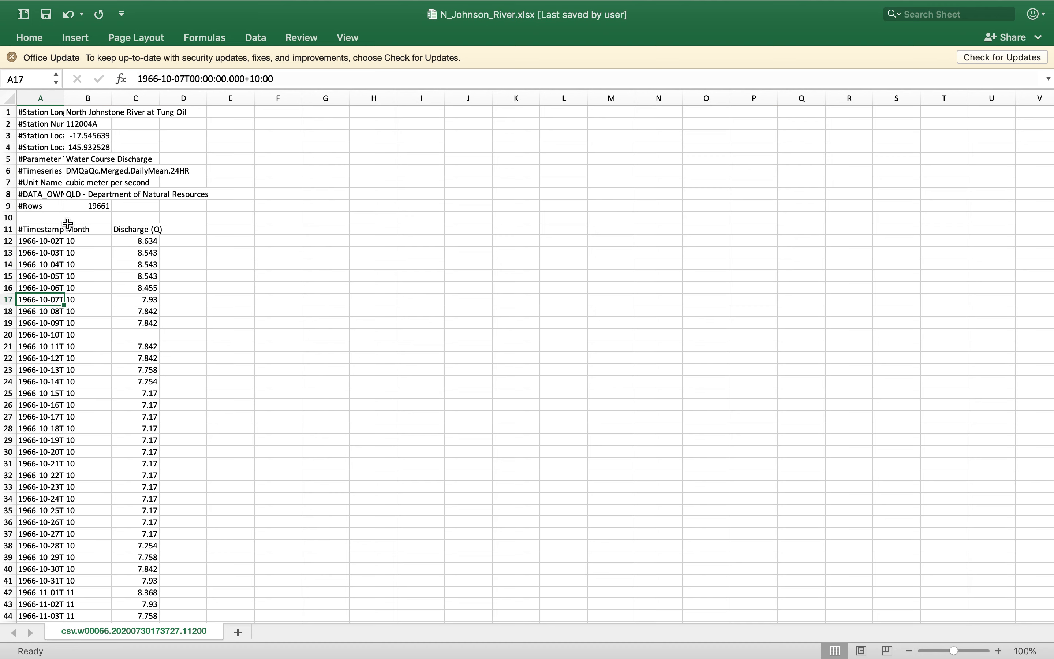
left_click(76, 38)
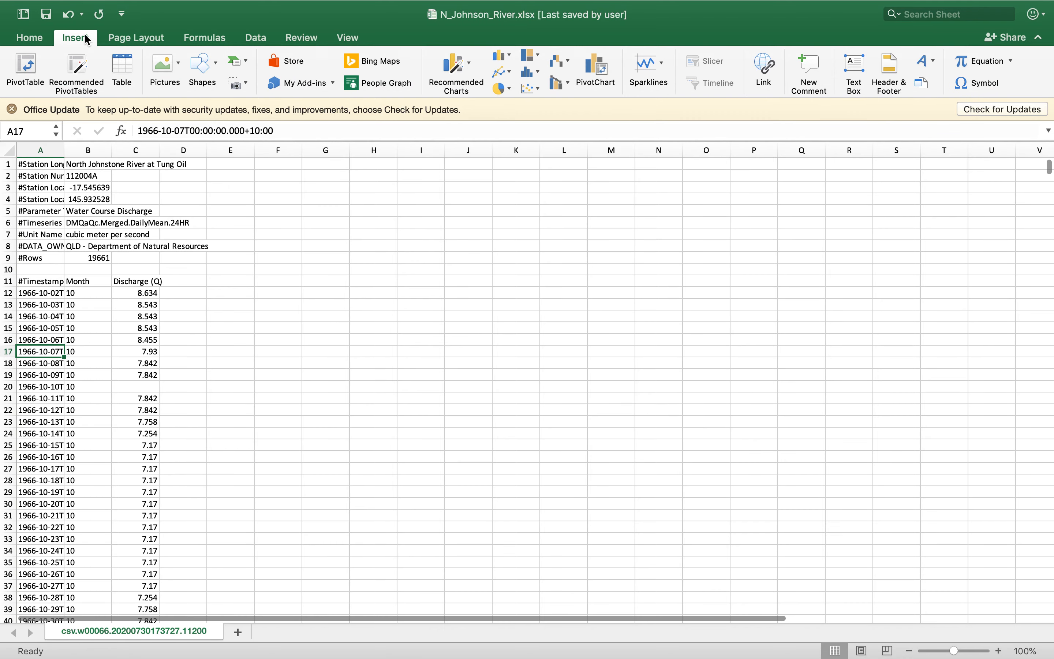
left_click(27, 69)
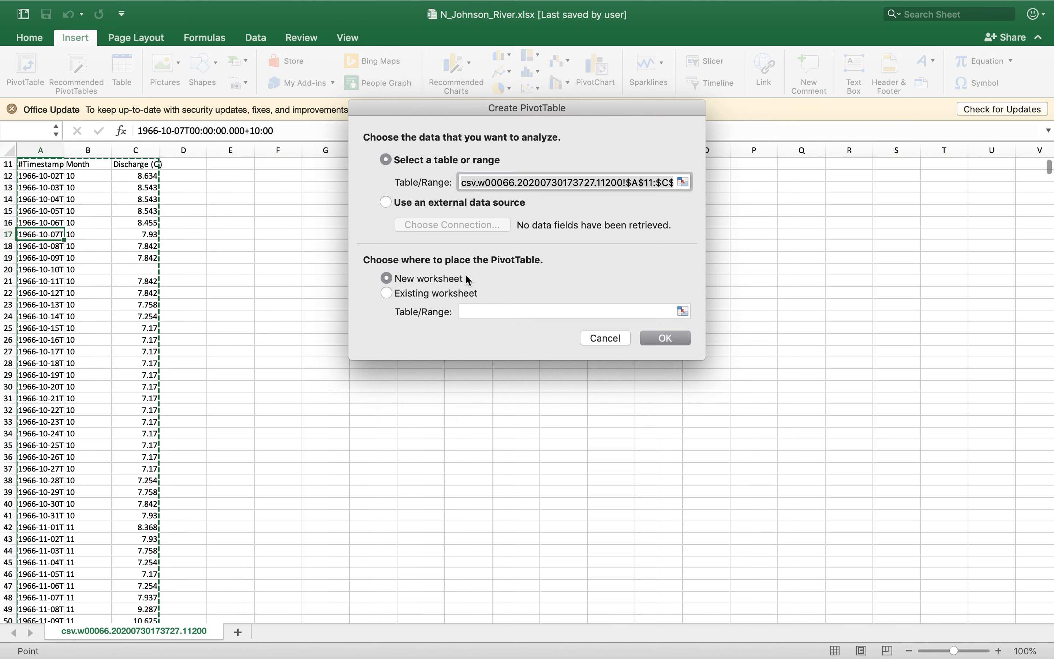
left_click(387, 293)
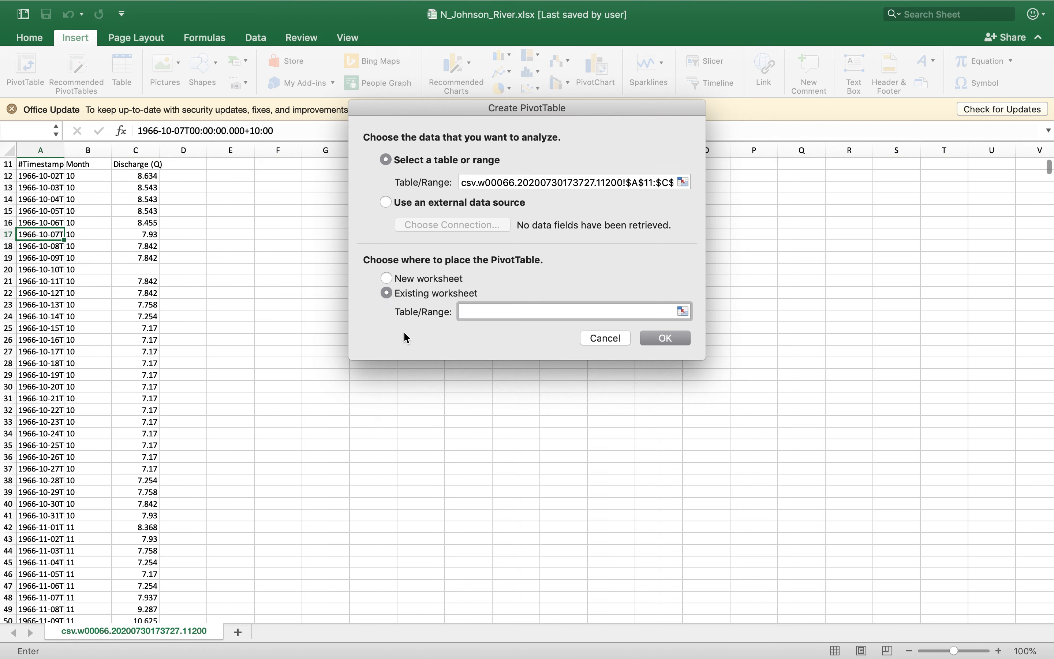
left_click(387, 278)
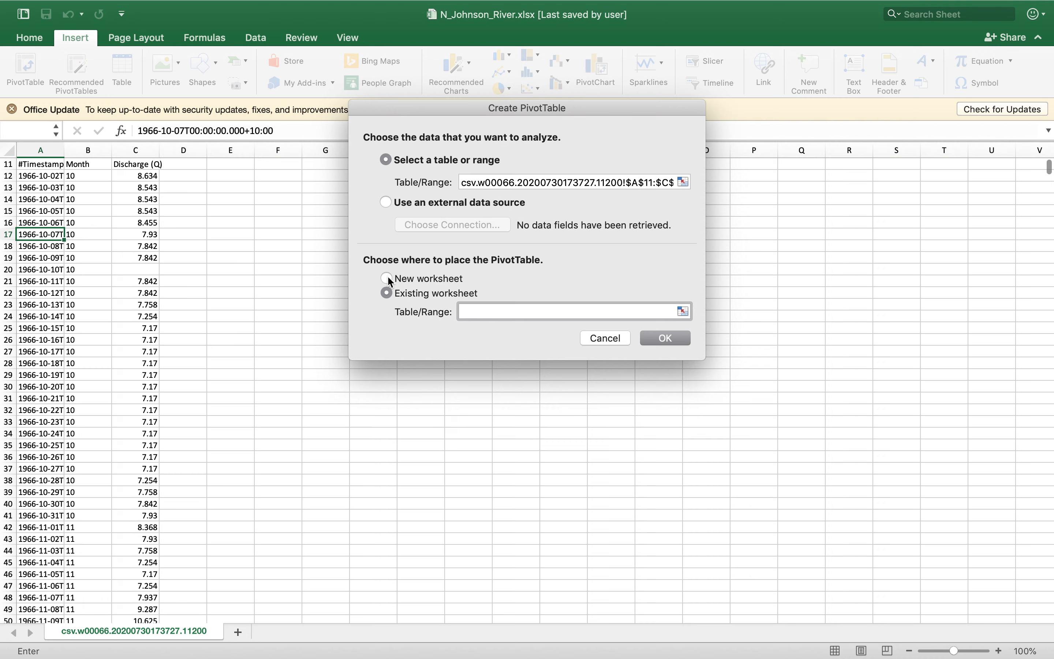
left_click(665, 338)
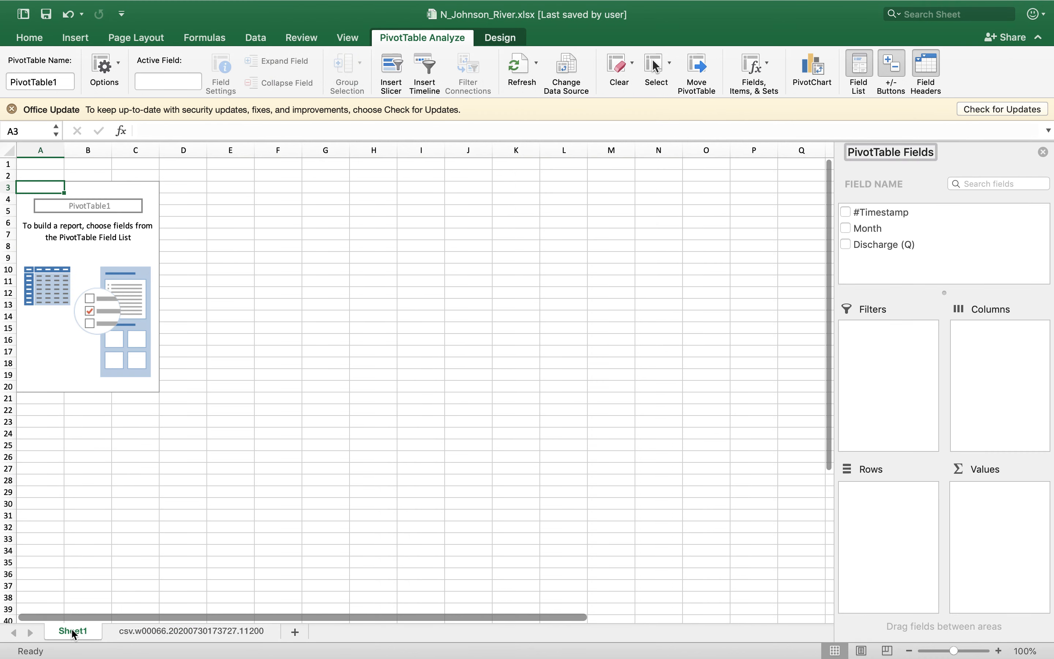
Set Month as the PivotTable's row field and Discharge (Q) as its value field
left_click(846, 228)
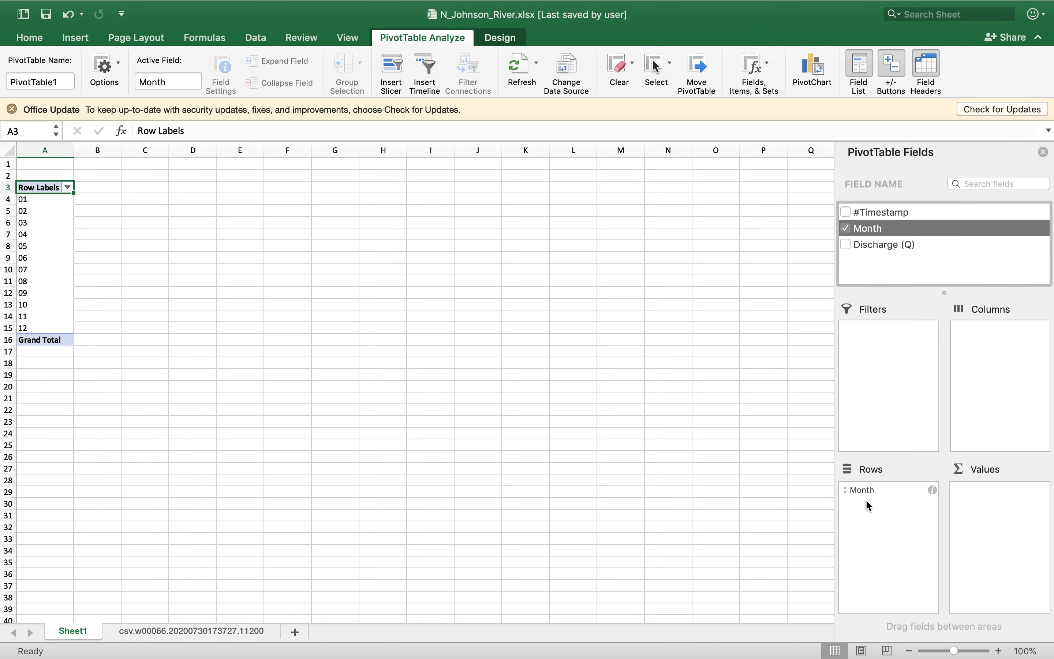
left_click_drag(861, 489, 980, 398)
left_click_drag(982, 328, 897, 522)
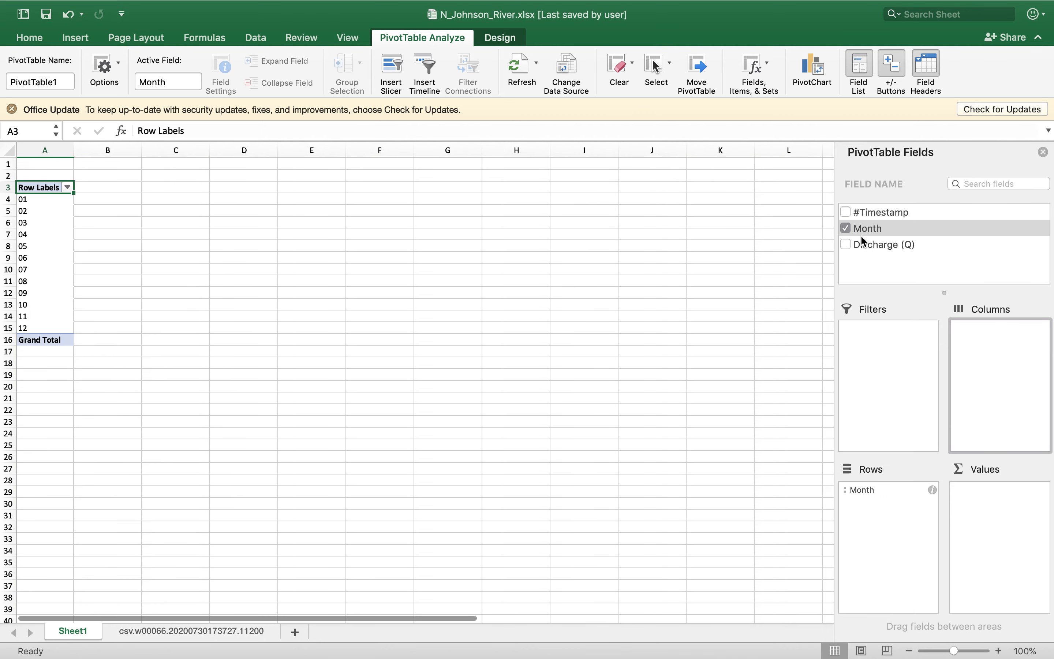
left_click_drag(873, 243, 1004, 516)
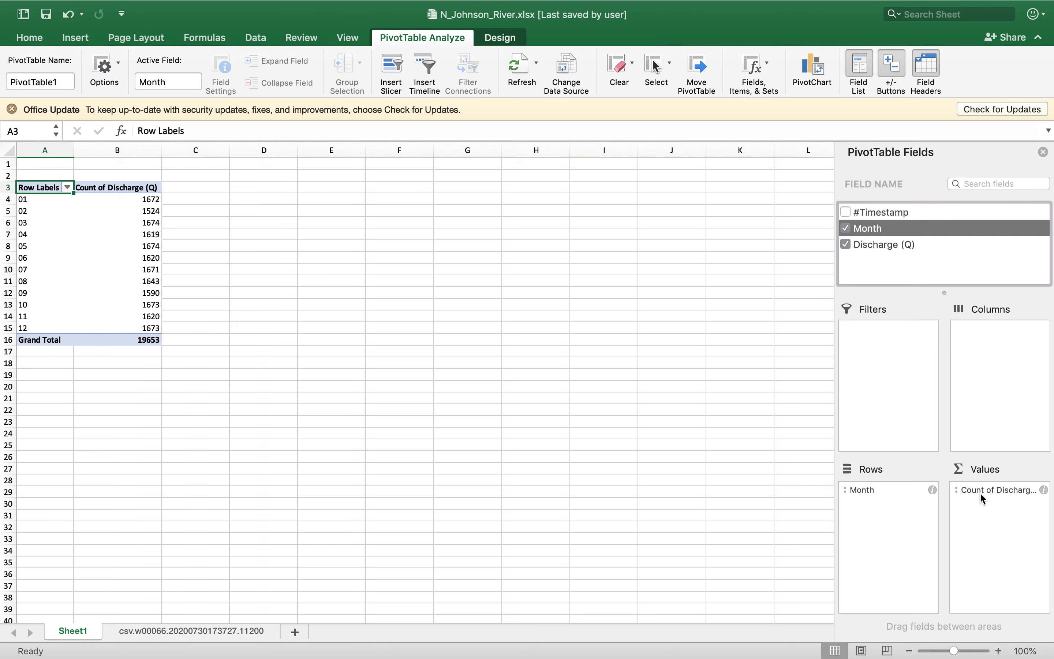
Summarize the PivotTable's Discharge (Q) values by Average instead of Count
left_click(1043, 490)
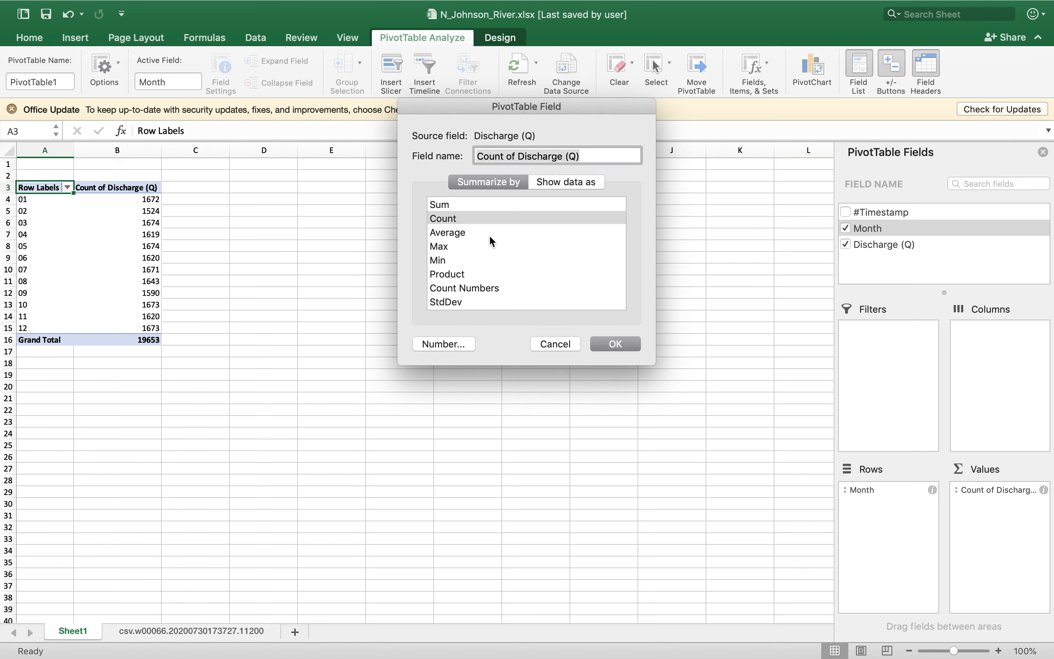
left_click(484, 233)
left_click(627, 342)
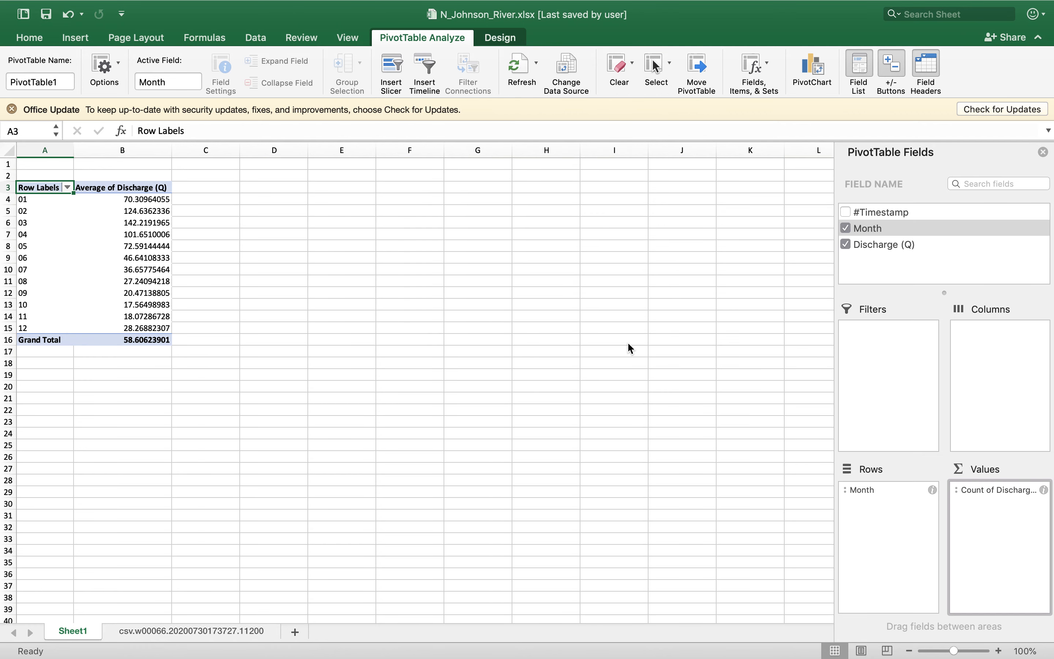
Look through the average discharge for each month from 01 to 12 in the PivotTable
left_click(53, 203)
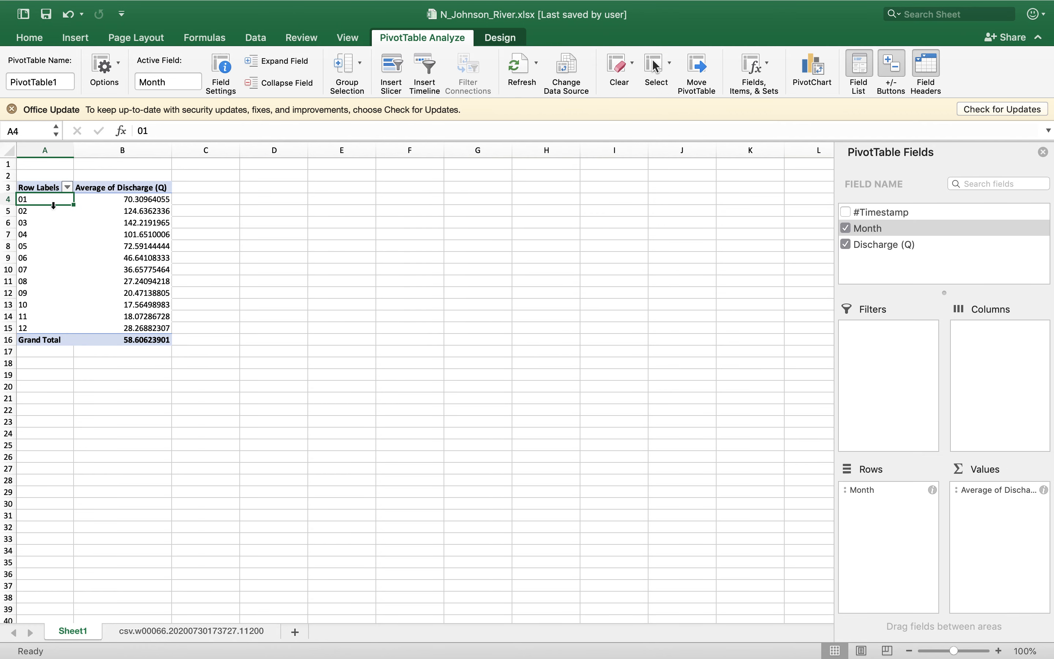
left_click(47, 215)
key("Right")
key("Up")
key("Down")
key("Down")
key("Down")
key("Down")
key("Down")
key("Down")
key("Down")
key("Down")
key("Down")
key("Down")
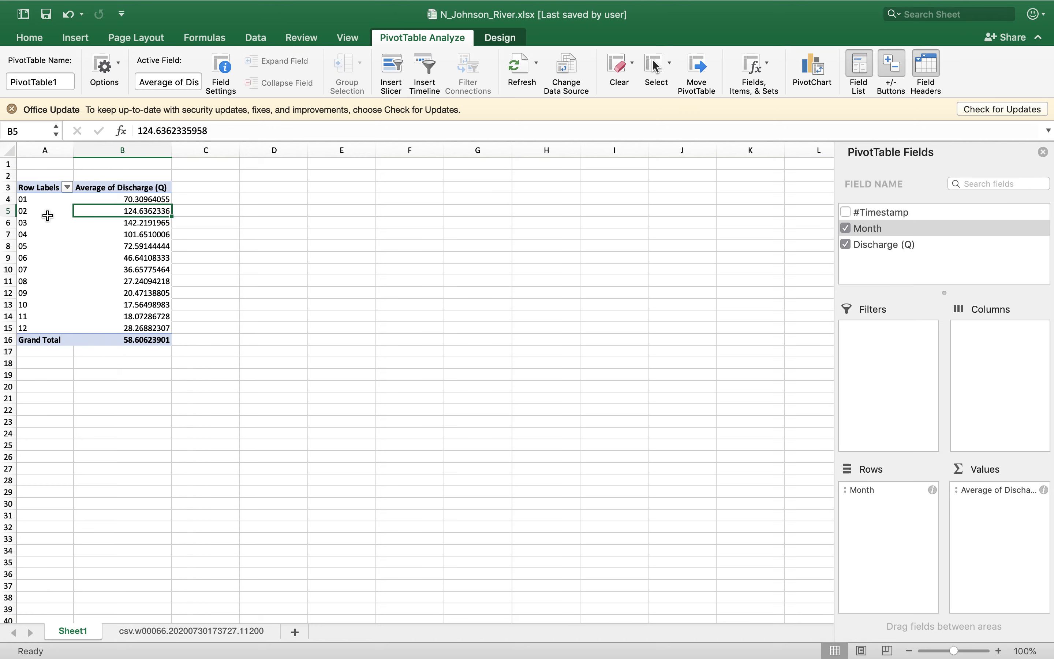
key("Down")
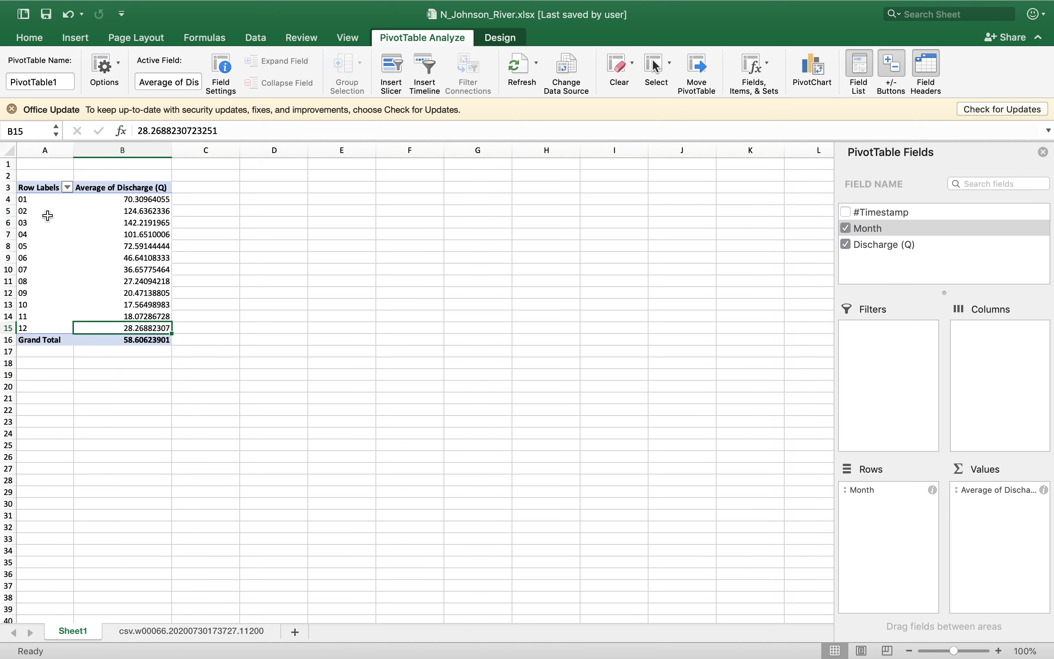
Insert a 2-D clustered column chart from the monthly averages in A4:B15 and move it up beside the PivotTable
key("shift+Left")
key("shift+Up")
key("shift+Up")
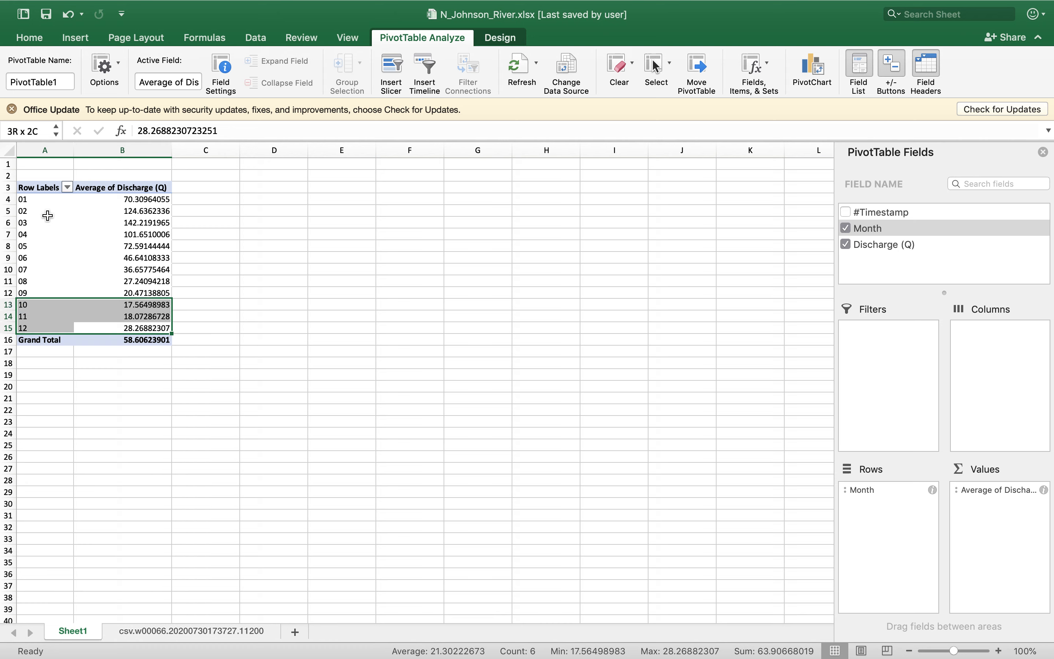
key("shift+Up")
key("shift+Up")
key("shift+Up")
key("shift+Up")
key("shift+Up")
key("shift+Up")
key("shift+Up")
key("shift+Up")
key("shift+Up")
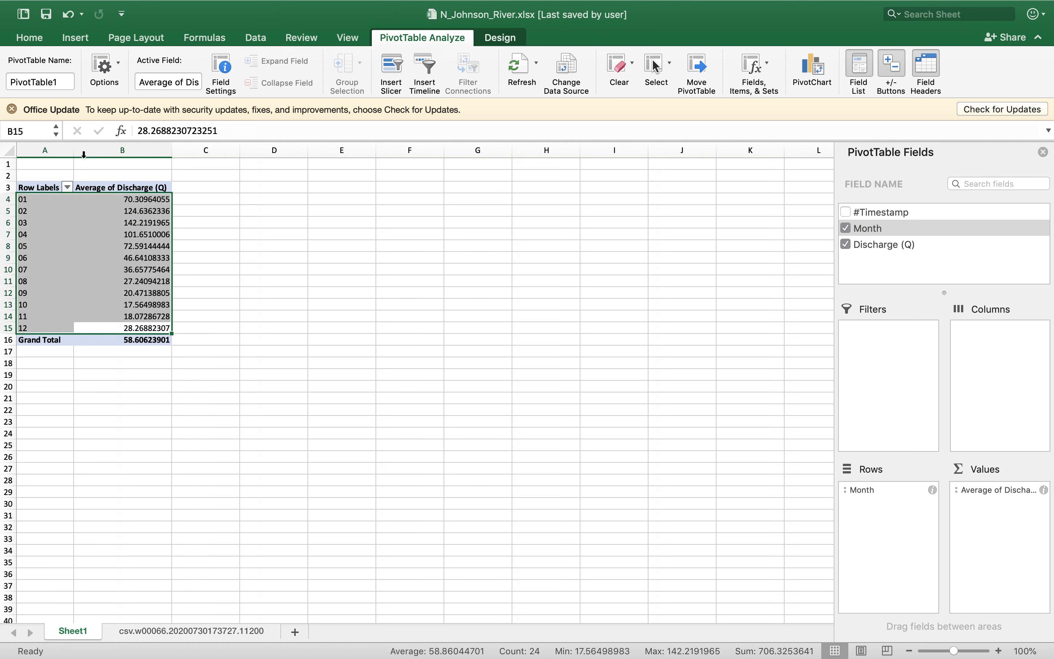
left_click(75, 37)
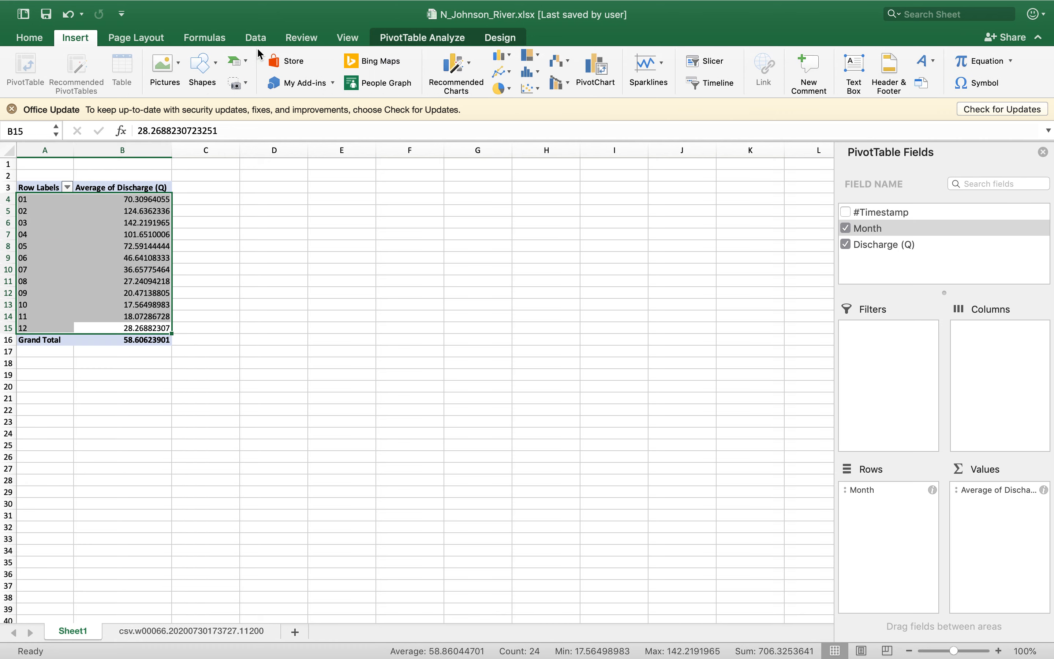
left_click(502, 59)
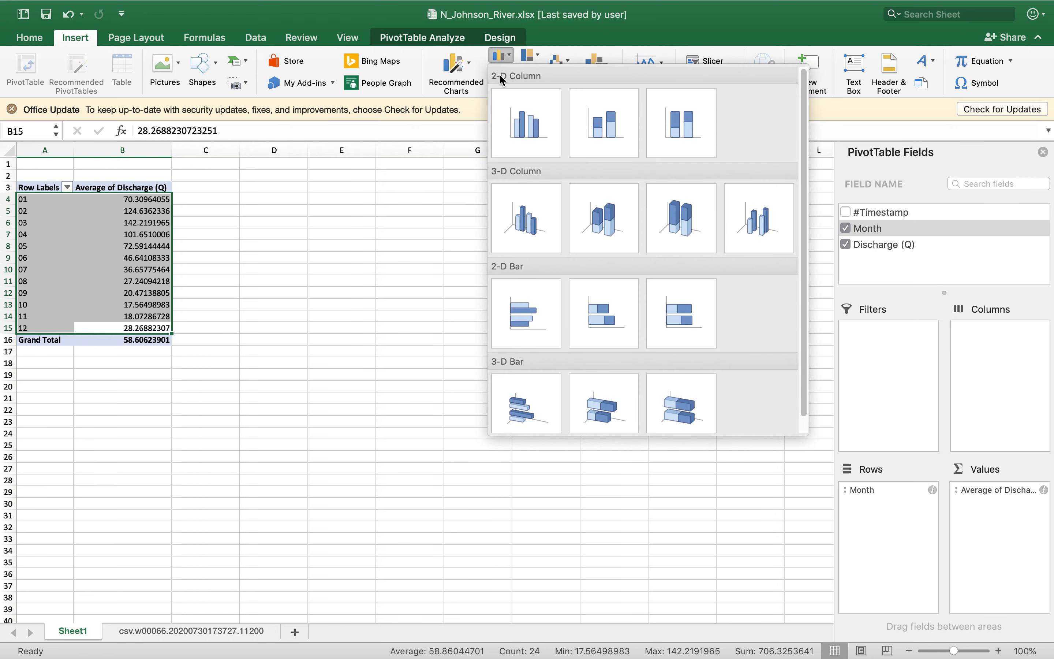
left_click(520, 127)
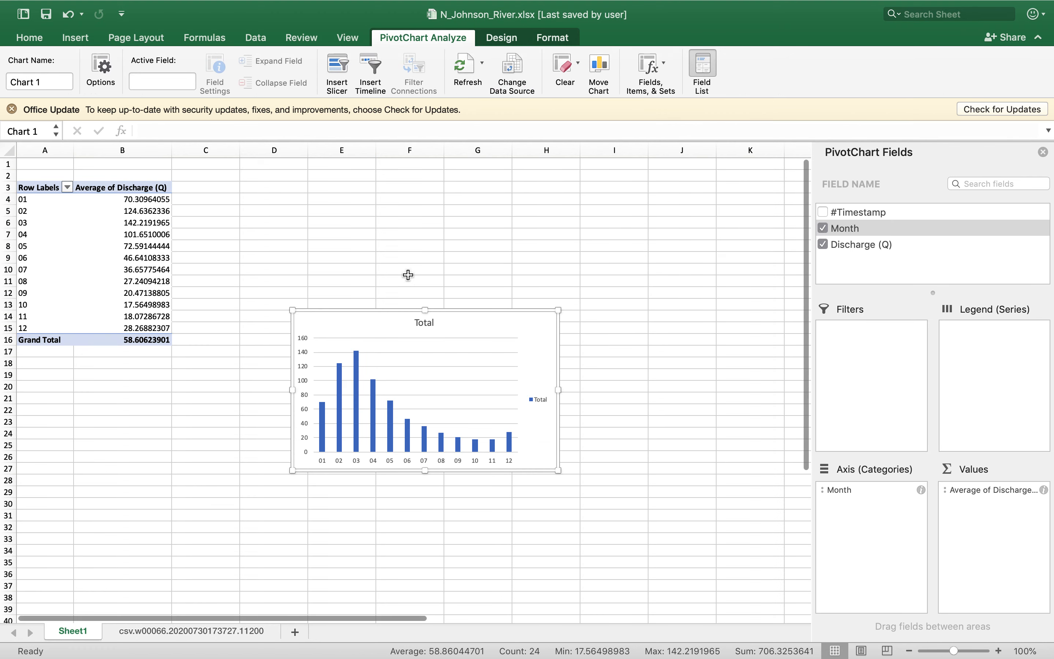
left_click_drag(369, 320, 376, 223)
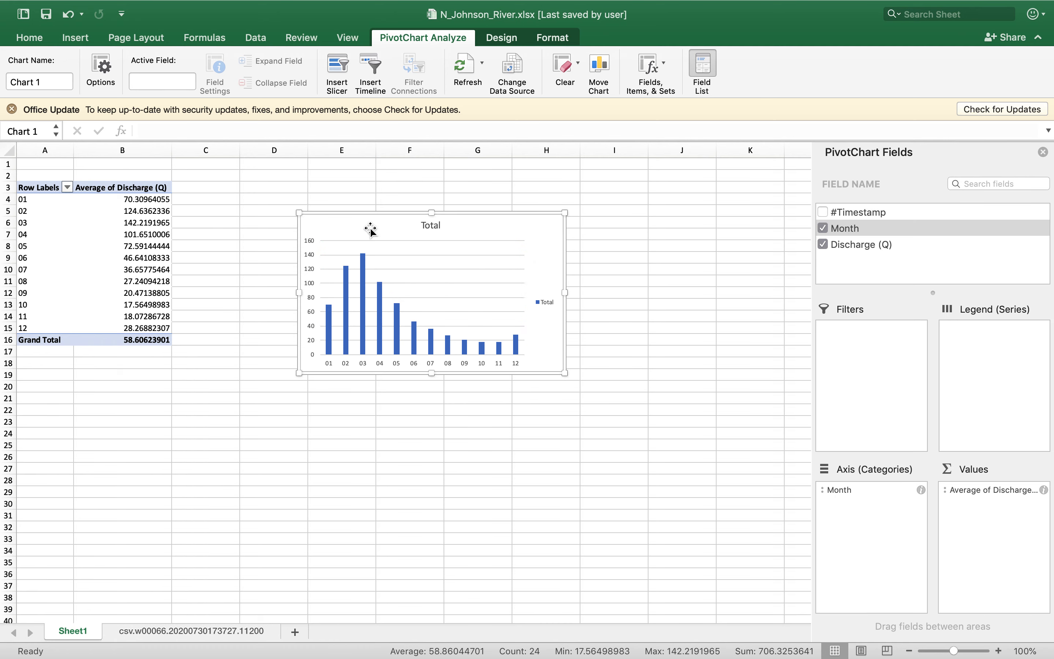
Fill the column chart's chart area with the standard red color
left_click(553, 39)
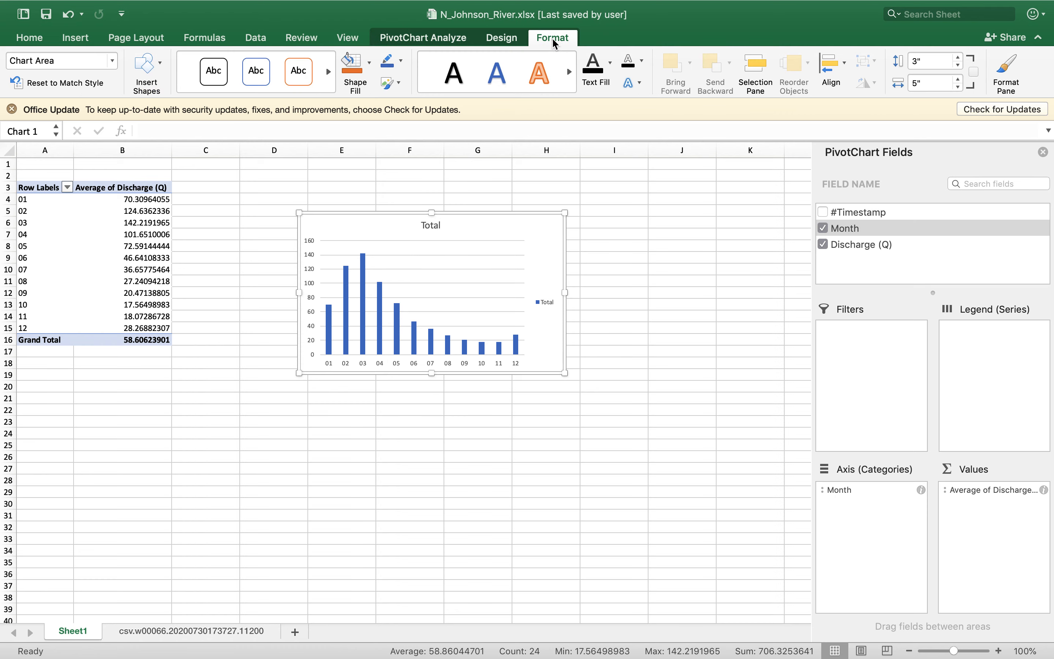
left_click(369, 61)
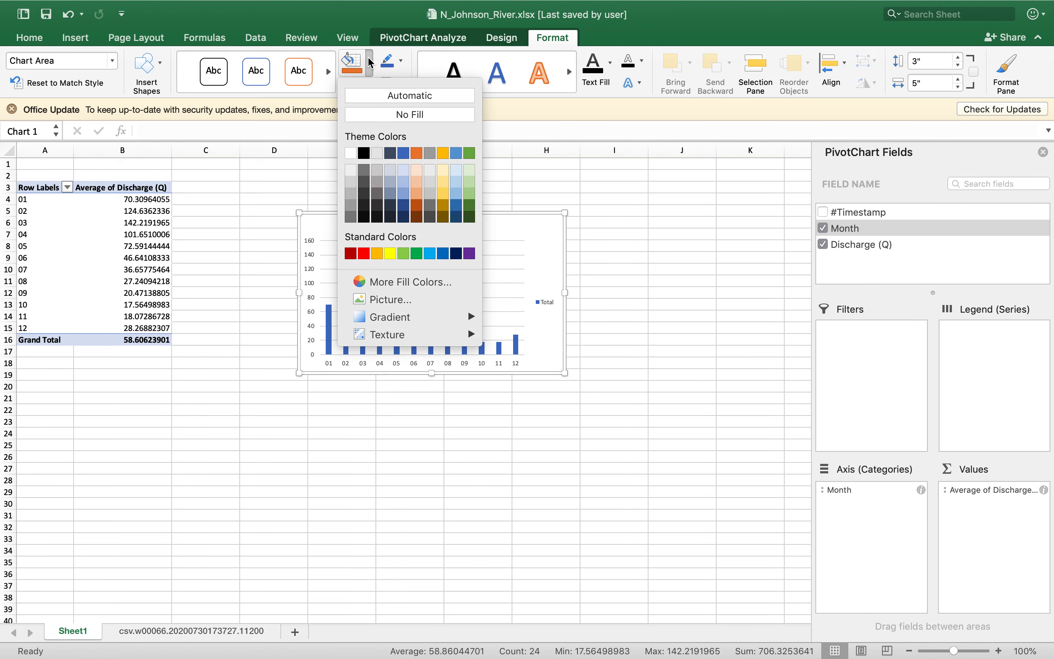
left_click(364, 253)
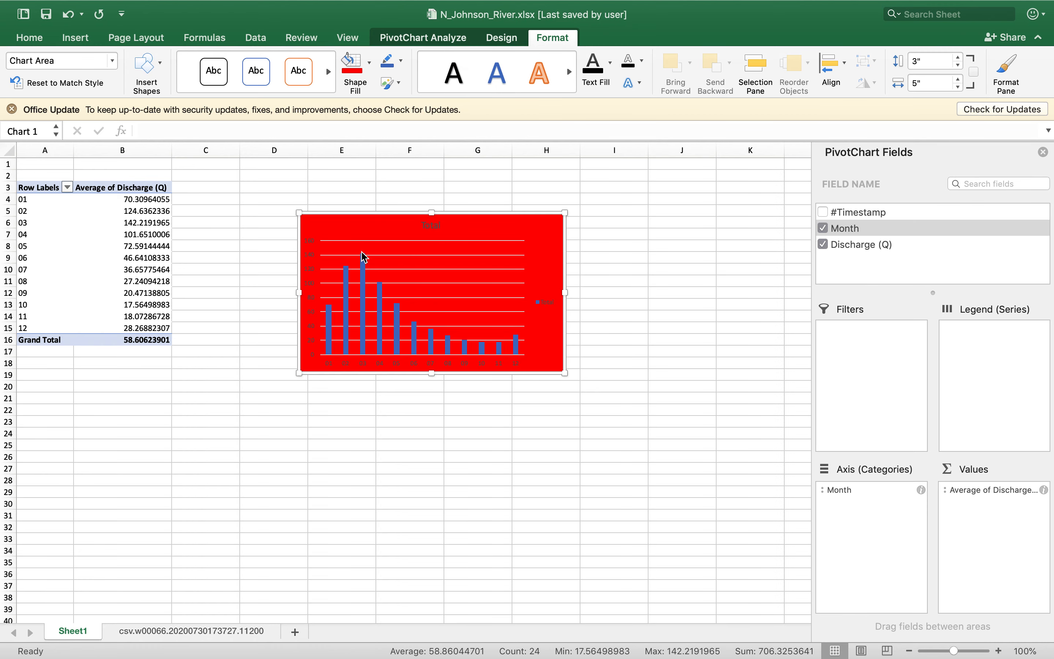